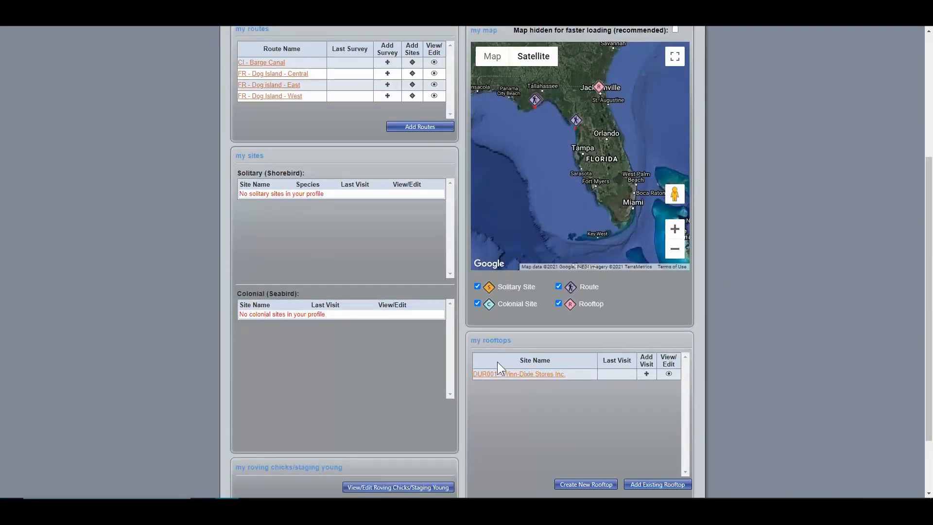
# Step: Open the page for adding routes to the breeding data and start creating a new route there
pyautogui.scroll(4, 412, 375)
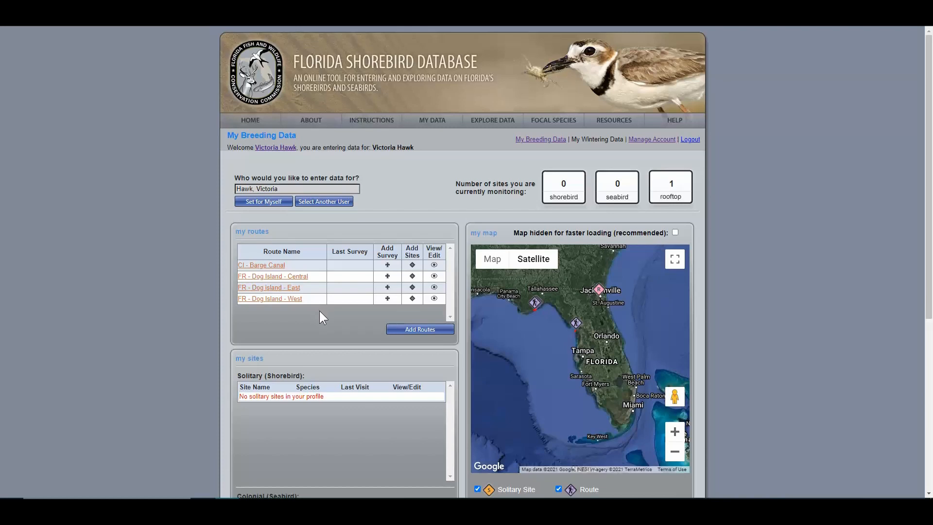
pyautogui.click(397, 333)
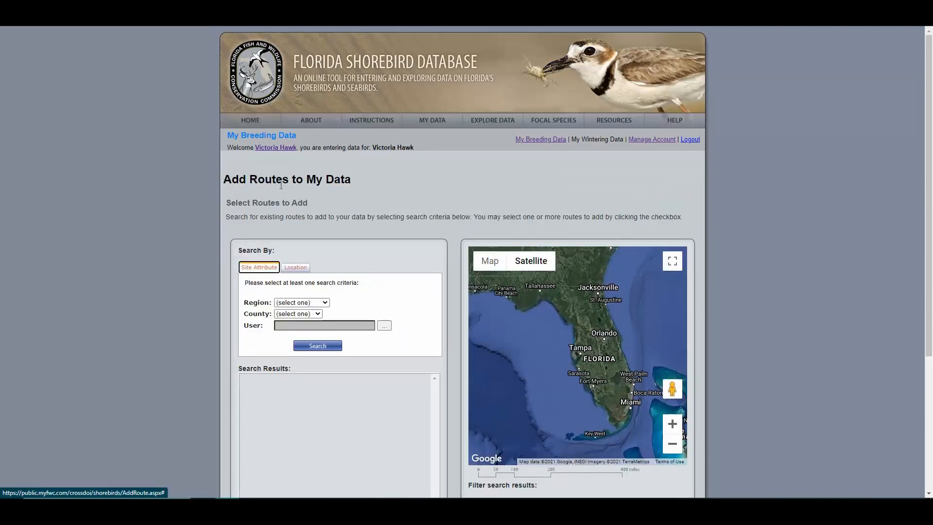
pyautogui.scroll(-4, 307, 183)
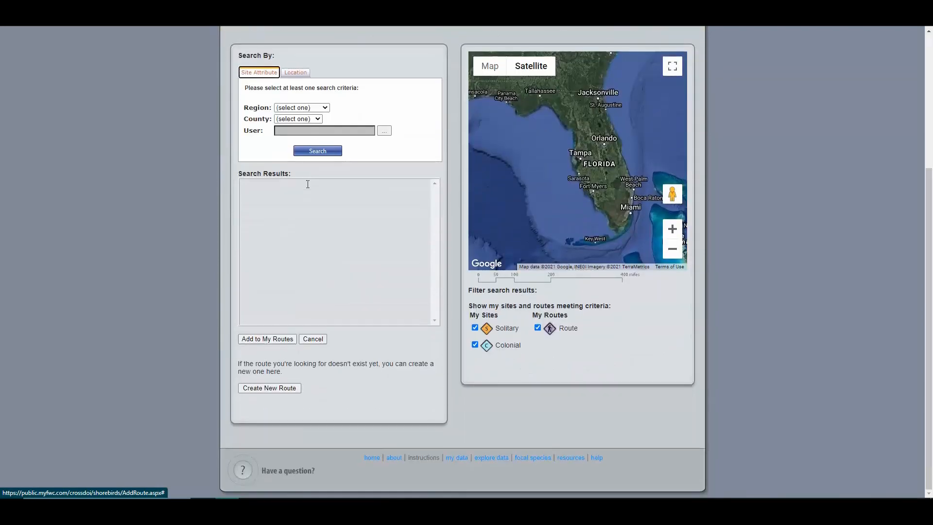
pyautogui.click(260, 389)
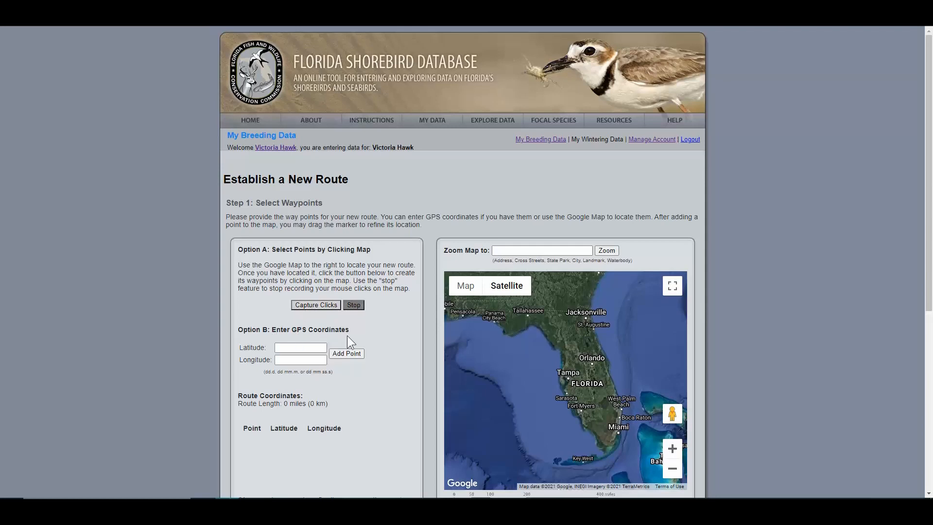
# Step: Add a waypoint by GPS coordinates at latitude 25.89937 and longitude -80.12124, and delete that point again
pyautogui.click(288, 347)
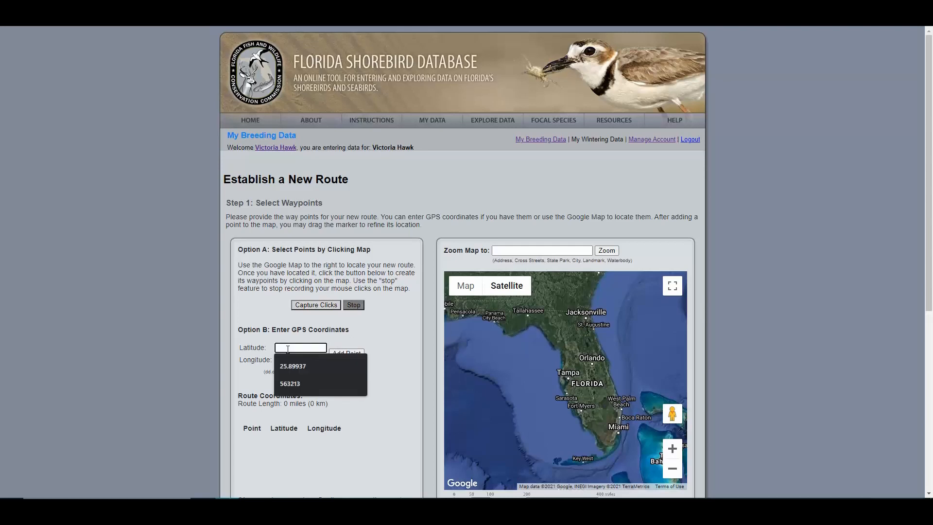
pyautogui.write('25')
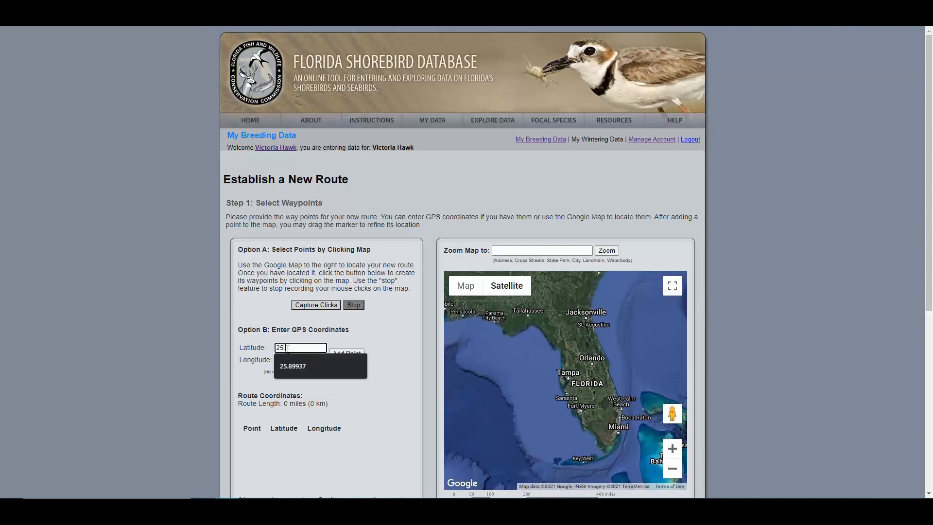
pyautogui.write('.89937')
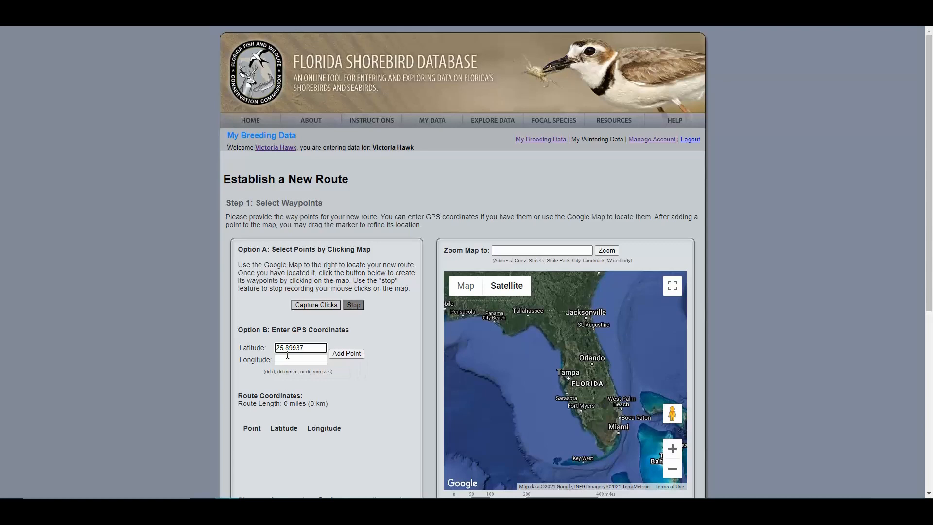
pyautogui.click(288, 360)
pyautogui.write('-80')
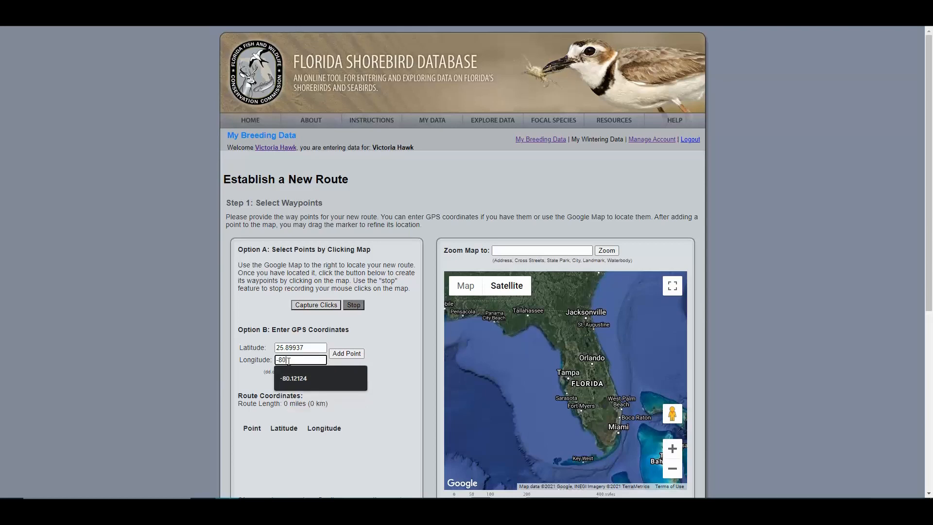
pyautogui.write('.12124')
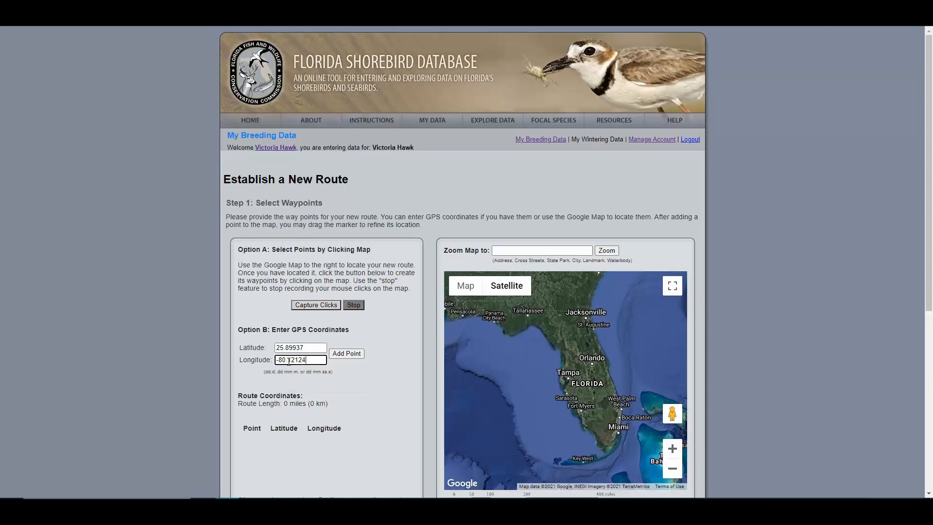
pyautogui.click(341, 354)
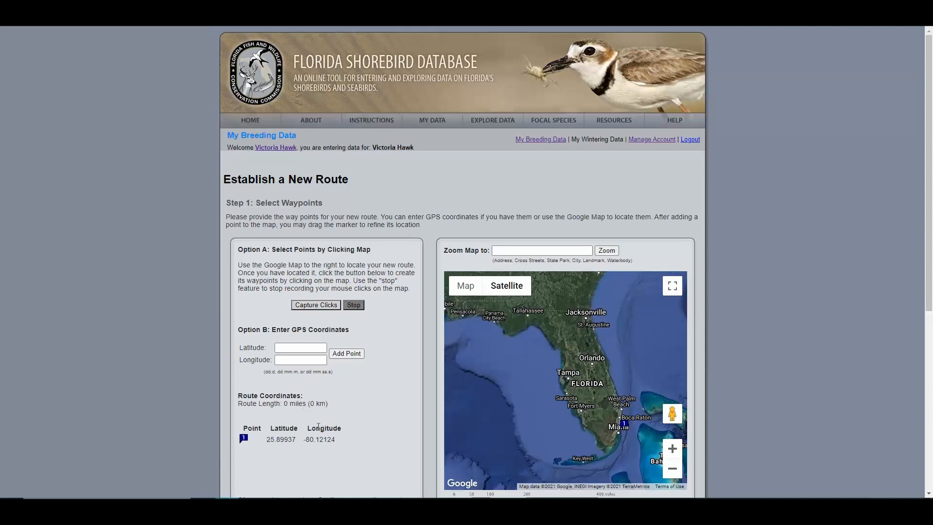
pyautogui.scroll(-2, 376, 403)
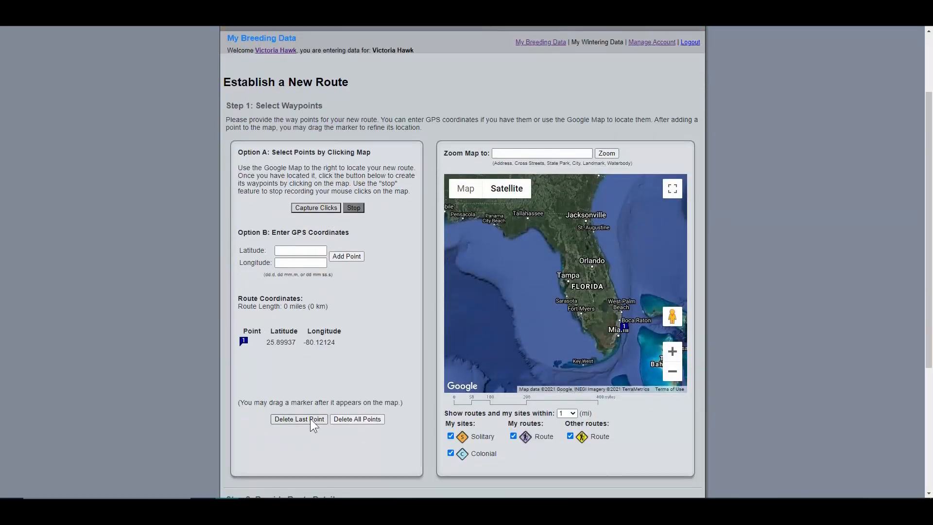
pyautogui.click(309, 419)
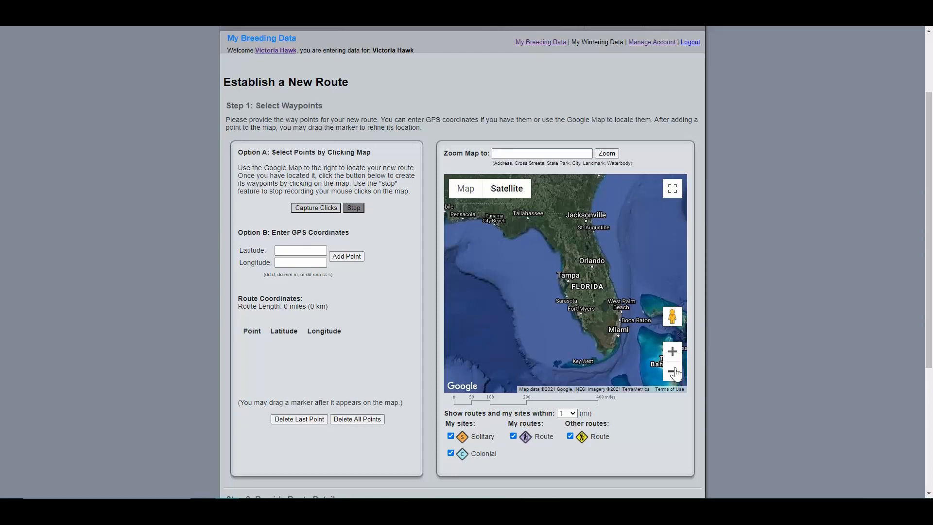
# Step: Locate the northern end of the Bal Harbour beach, just south of the inlet jetty, close up on the satellite map
pyautogui.click(673, 352)
pyautogui.moveTo(613, 343); pyautogui.dragTo(497, 291)
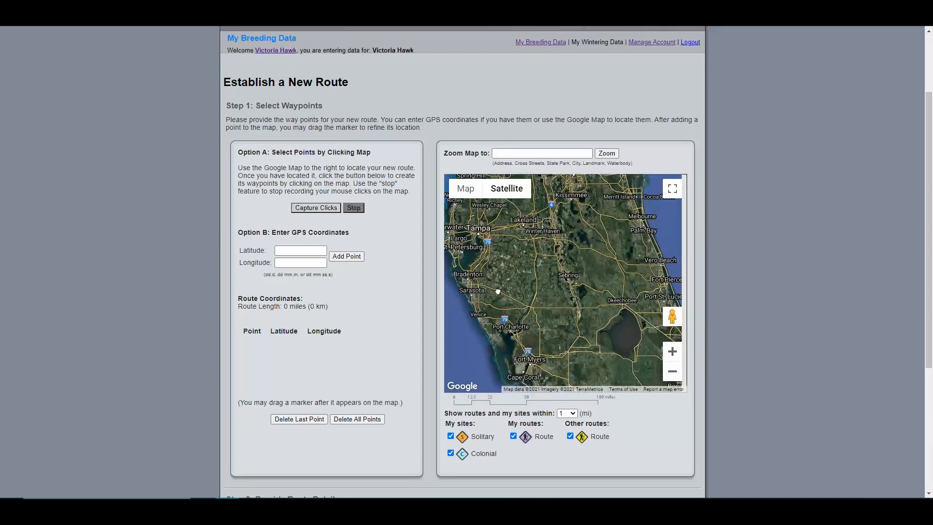
pyautogui.moveTo(573, 354); pyautogui.dragTo(589, 241)
pyautogui.doubleClick(587, 244)
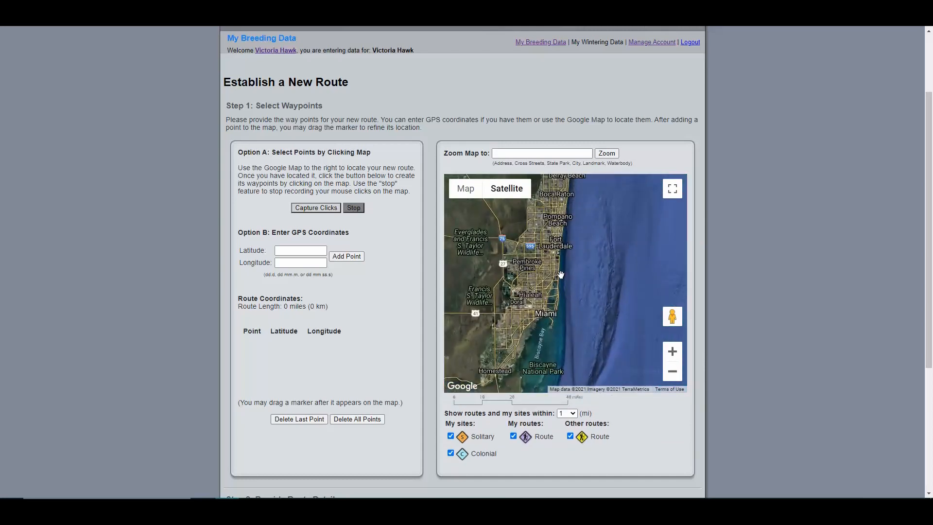
pyautogui.doubleClick(561, 253)
pyautogui.doubleClick(556, 313)
pyautogui.doubleClick(555, 314)
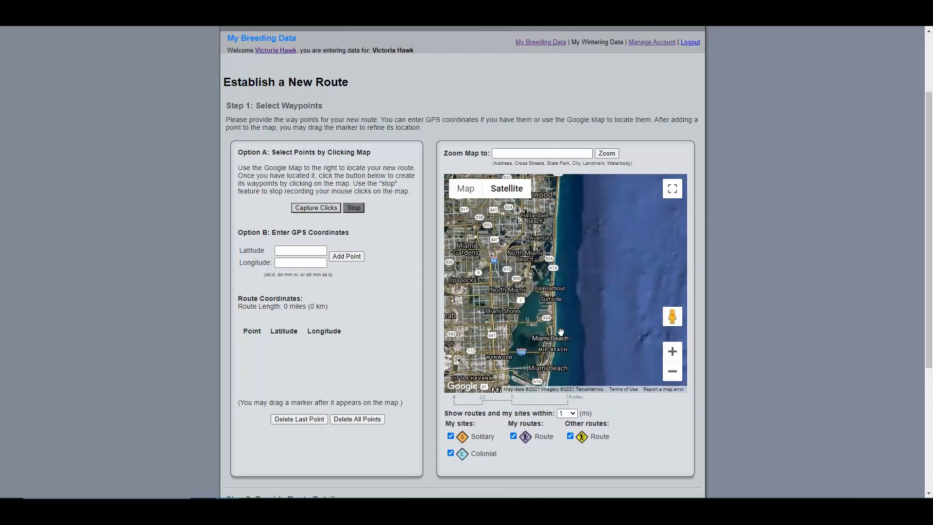
pyautogui.doubleClick(549, 280)
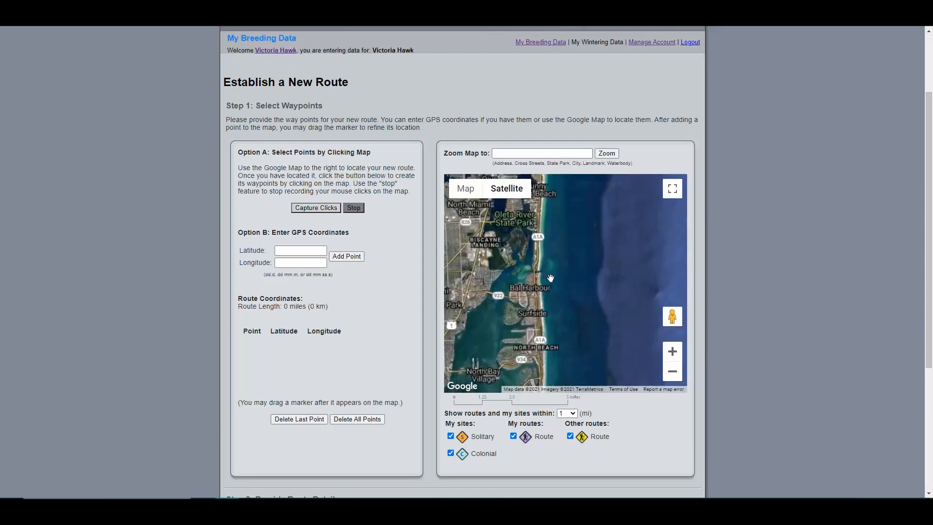
pyautogui.doubleClick(534, 275)
pyautogui.doubleClick(532, 275)
pyautogui.doubleClick(545, 253)
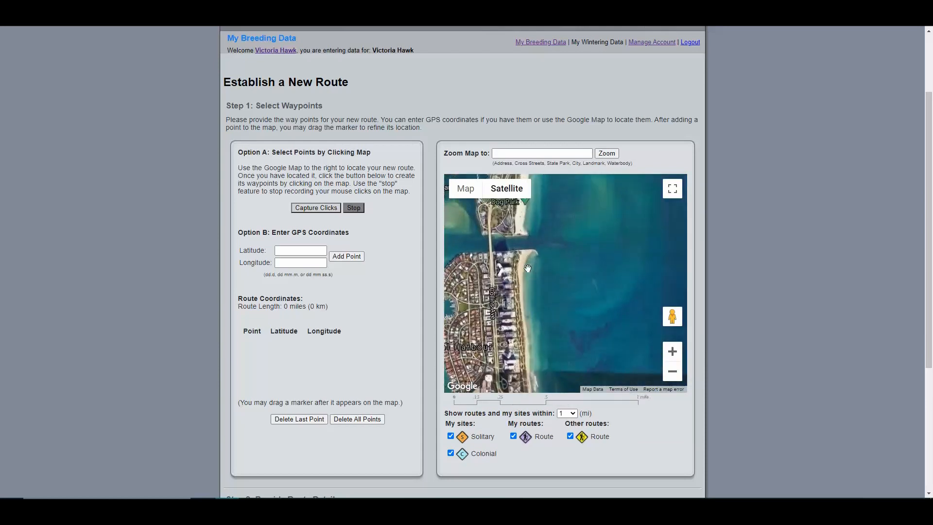
pyautogui.doubleClick(546, 253)
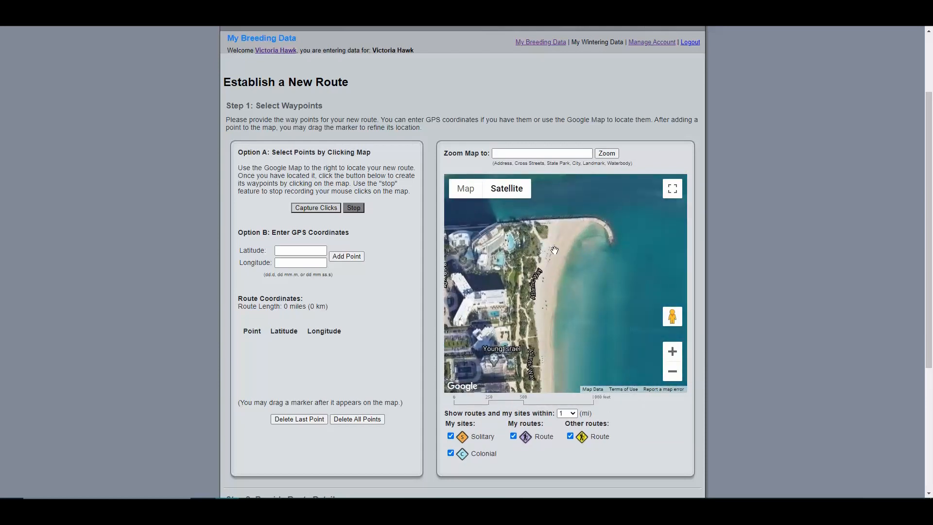
pyautogui.doubleClick(553, 250)
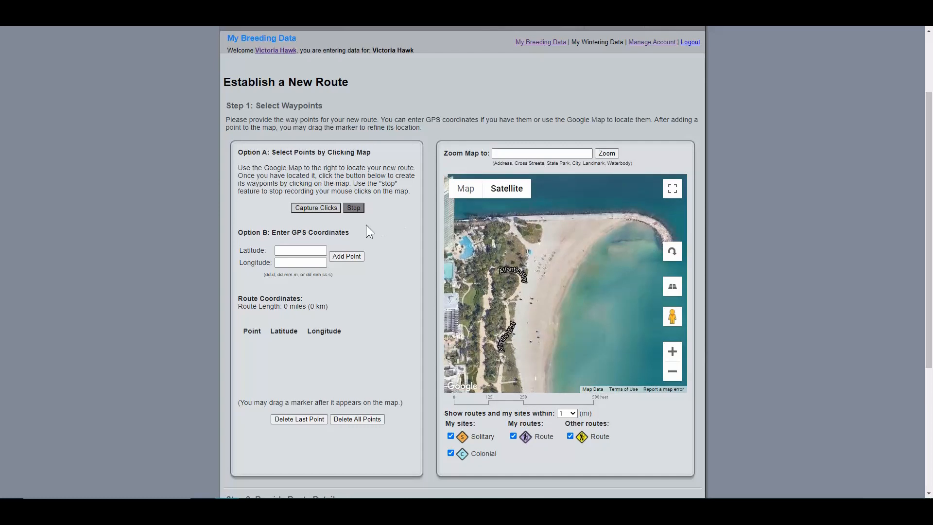
# Step: Start capturing waypoints on the map and place four from the jetty southward along the beach, covering about 0.32 miles
pyautogui.click(297, 208)
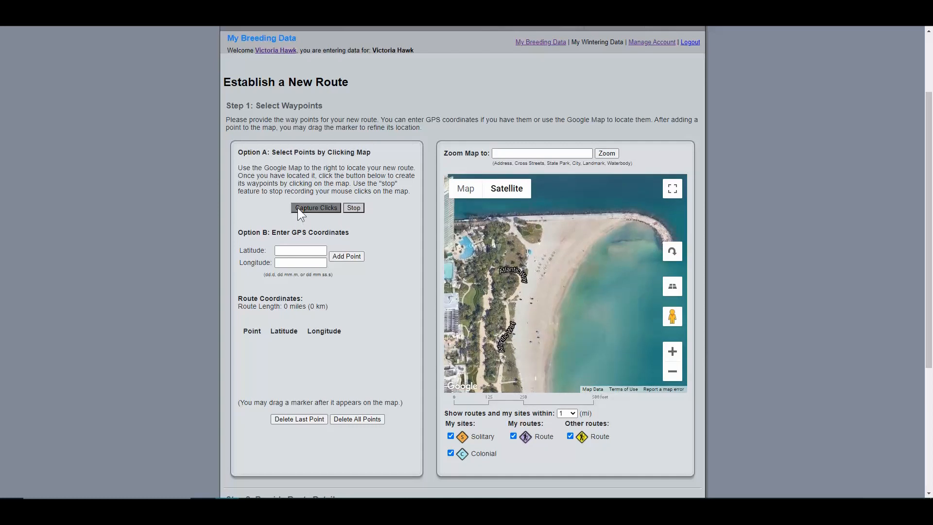
pyautogui.click(600, 224)
pyautogui.click(543, 287)
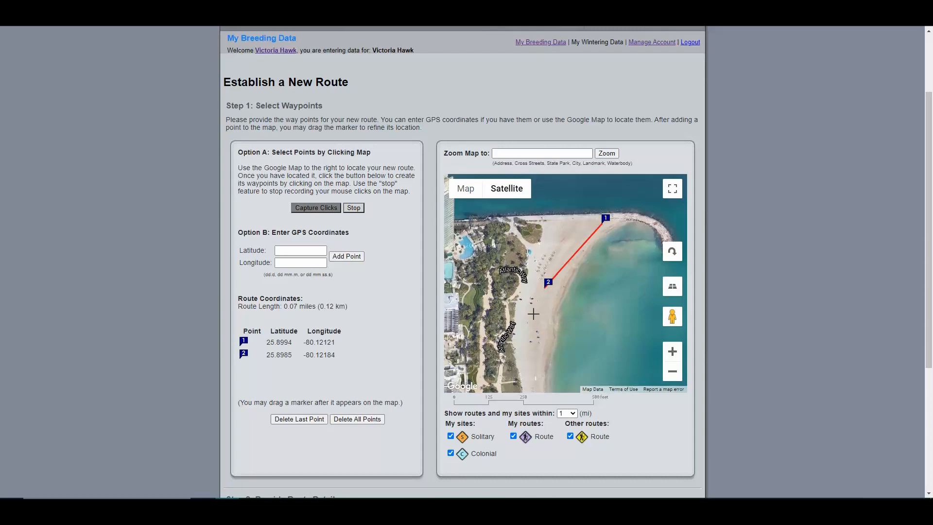
pyautogui.click(533, 381)
pyautogui.moveTo(533, 380); pyautogui.dragTo(529, 281)
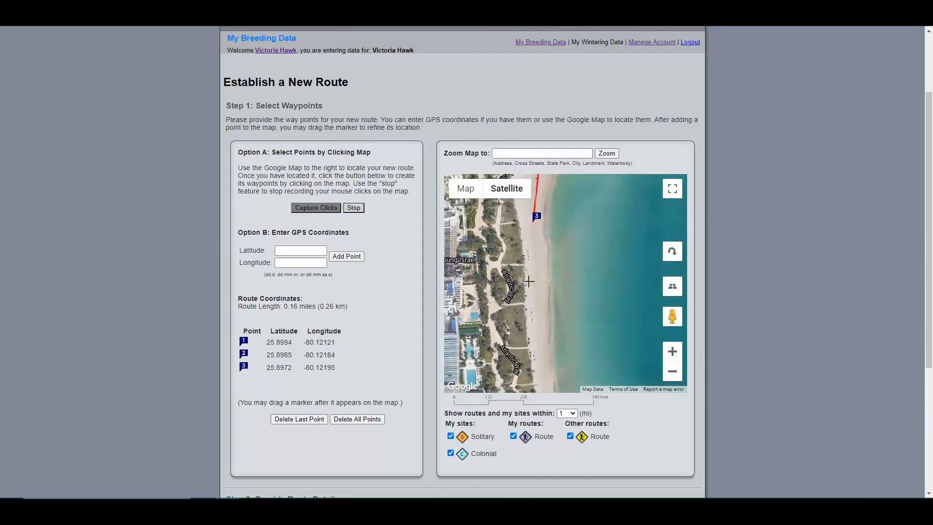
pyautogui.click(545, 378)
# Step: Continue the route south with five more waypoints along the beach to the Surfside Walking Path, for a total of about 0.85 miles
pyautogui.moveTo(576, 372)
pyautogui.mouseDown()
pyautogui.moveTo(572, 271)
pyautogui.moveTo(551, 186)
pyautogui.mouseUp()
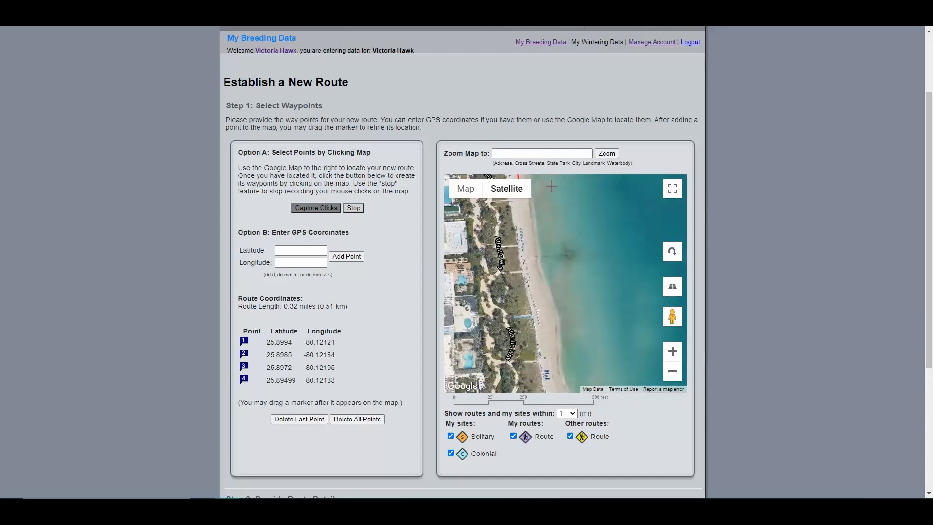
pyautogui.click(533, 276)
pyautogui.moveTo(543, 373); pyautogui.dragTo(544, 292)
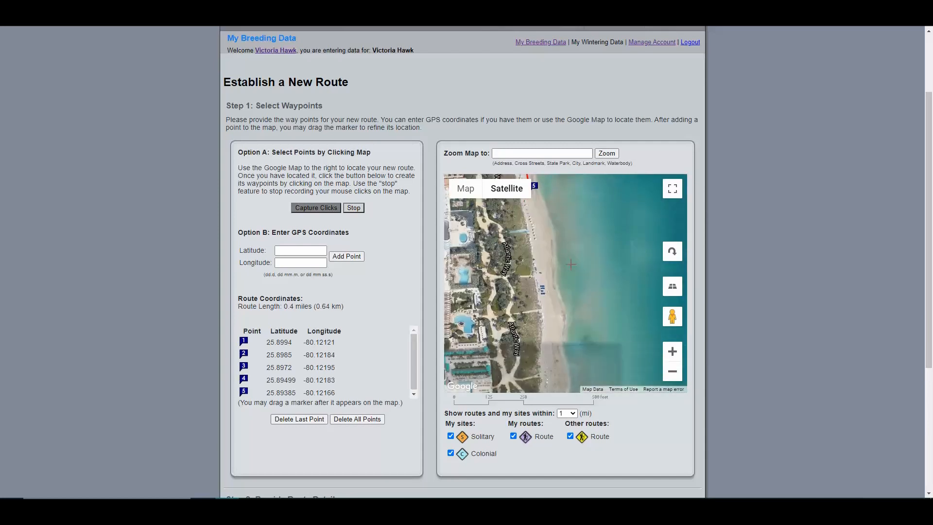
pyautogui.click(548, 289)
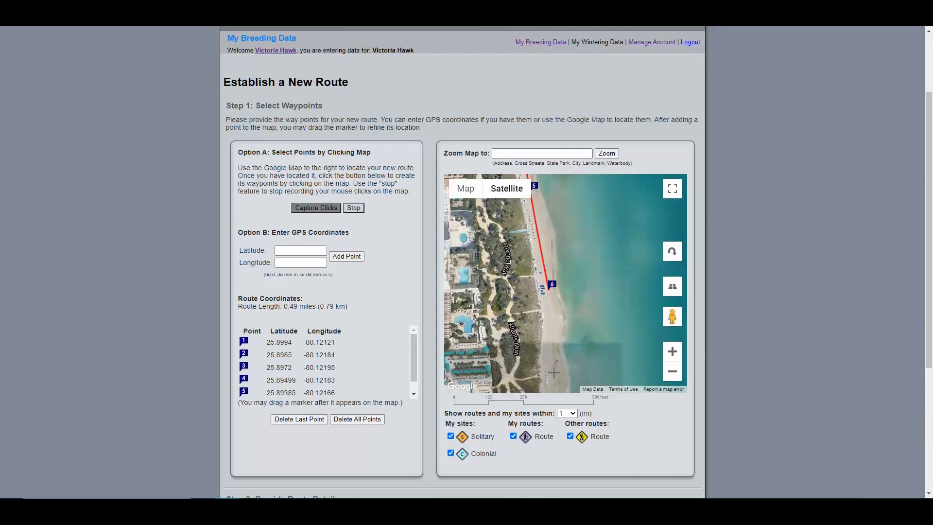
pyautogui.moveTo(553, 372); pyautogui.dragTo(559, 255)
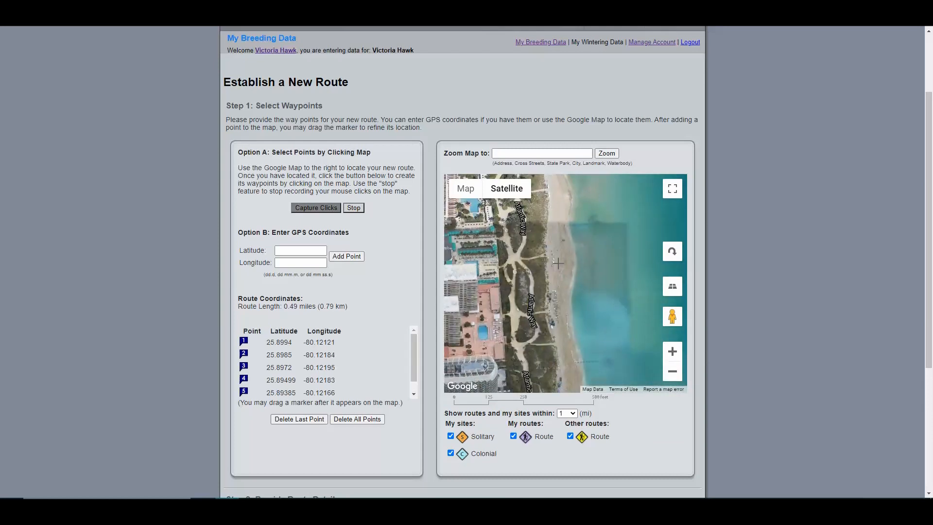
pyautogui.click(559, 288)
pyautogui.moveTo(571, 390); pyautogui.dragTo(554, 290)
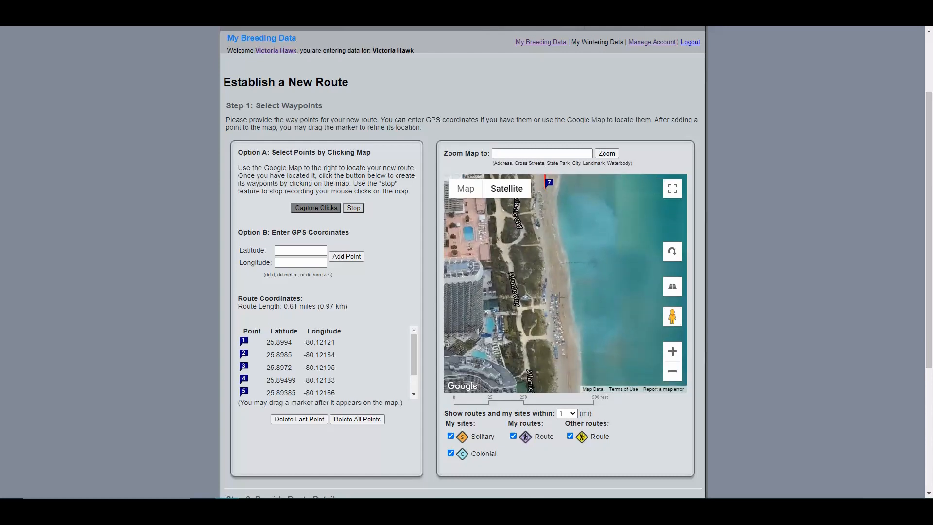
pyautogui.click(559, 297)
pyautogui.moveTo(569, 378); pyautogui.dragTo(581, 229)
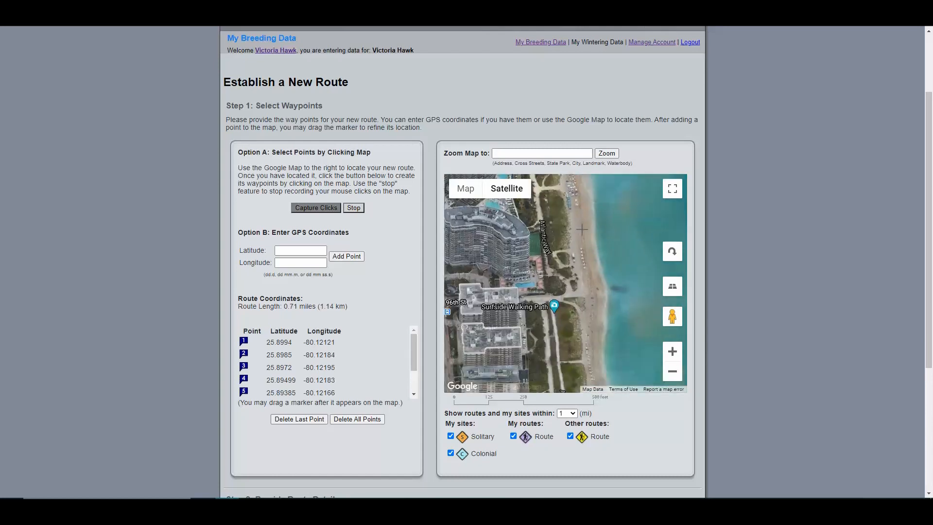
pyautogui.click(589, 294)
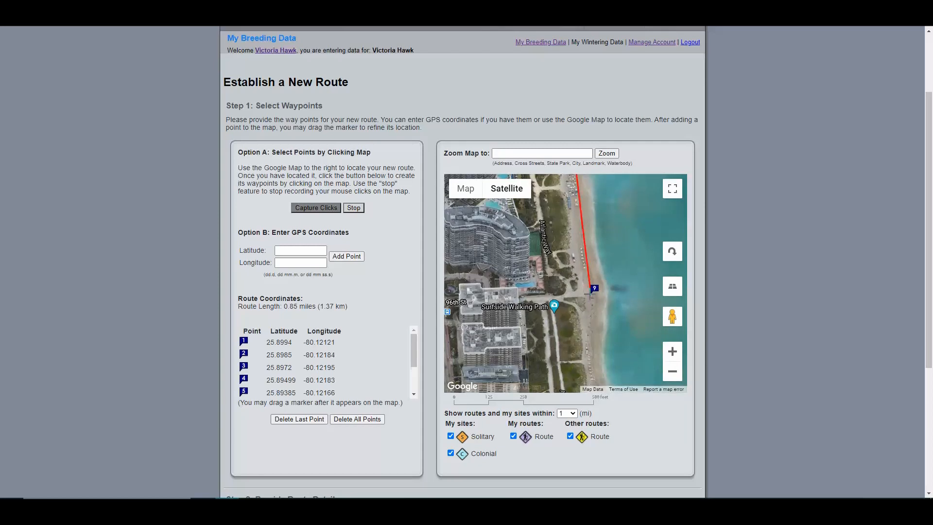
# Step: Examine the drawn route line along the beach between its waypoints and around its southern end point
pyautogui.click(672, 372)
pyautogui.scroll(1, 668, 374)
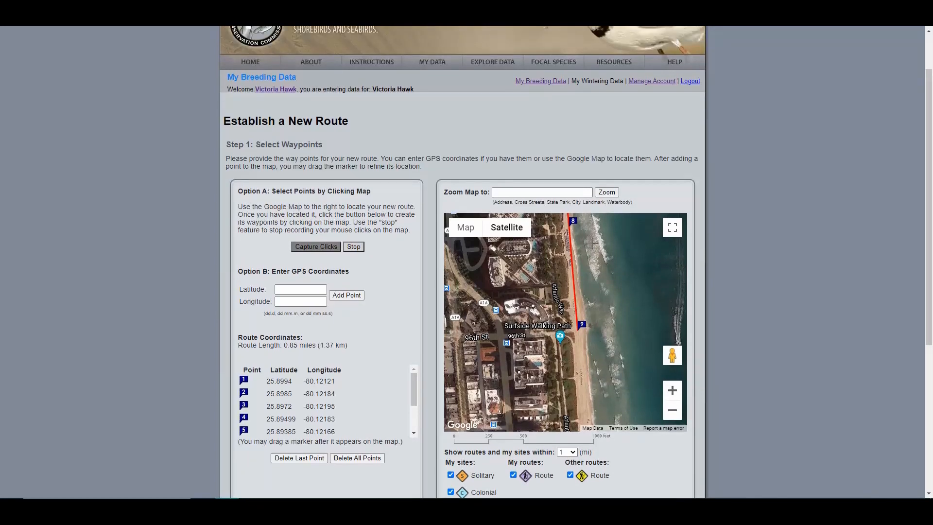
pyautogui.moveTo(591, 249); pyautogui.dragTo(569, 399)
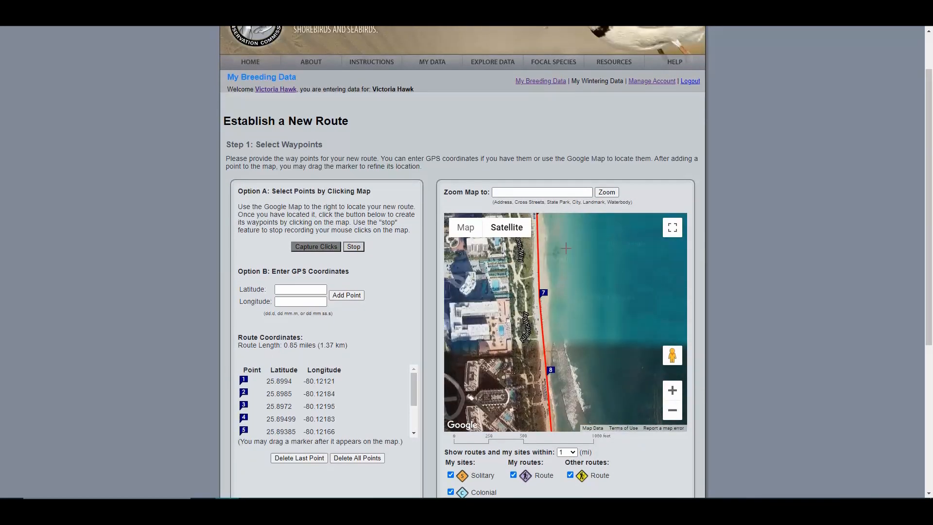
pyautogui.moveTo(565, 247); pyautogui.dragTo(563, 426)
pyautogui.moveTo(565, 281); pyautogui.dragTo(554, 423)
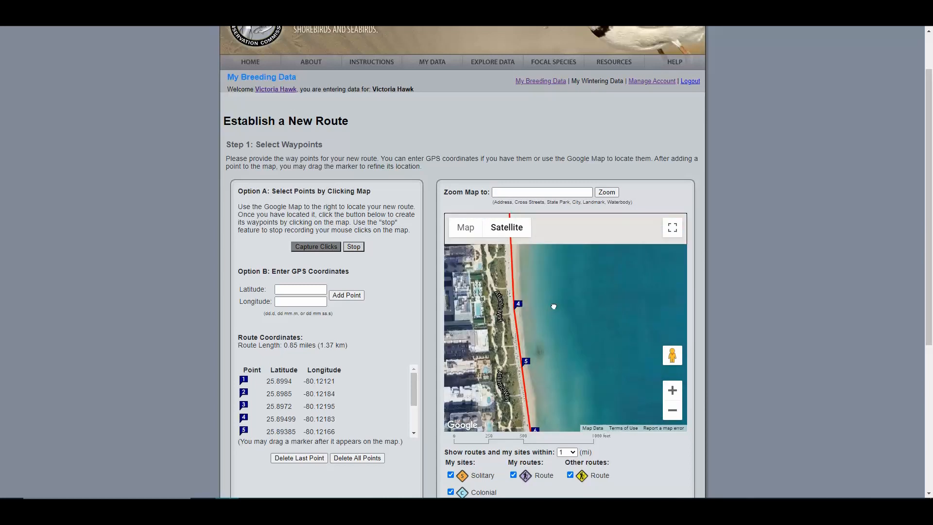
pyautogui.moveTo(553, 318); pyautogui.dragTo(576, 184)
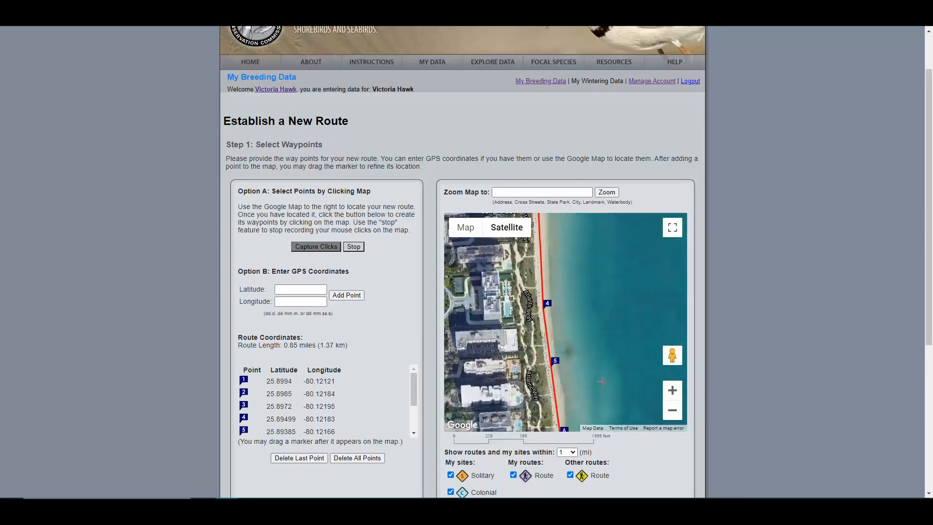
pyautogui.moveTo(584, 387); pyautogui.dragTo(584, 273)
pyautogui.click(672, 390)
pyautogui.click(672, 390)
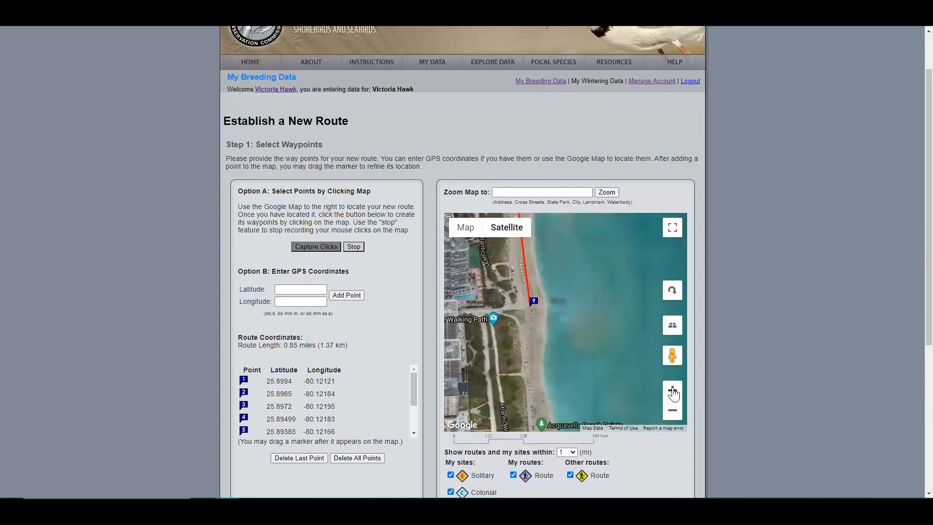
pyautogui.moveTo(524, 321); pyautogui.dragTo(620, 319)
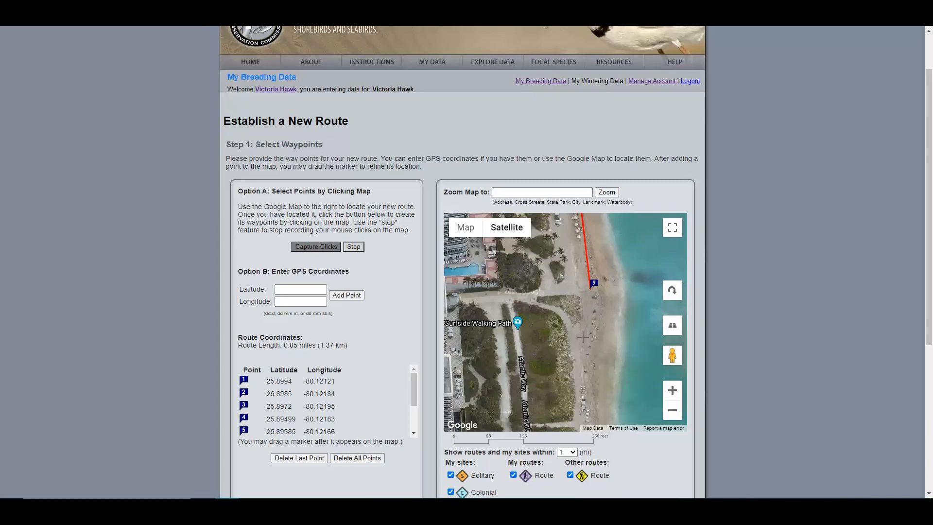
# Step: Add a tenth waypoint south of waypoint 9, delete that last point again, and shift waypoint 9 slightly west on the beach
pyautogui.click(590, 355)
pyautogui.click(299, 458)
pyautogui.moveTo(593, 286)
pyautogui.mouseDown()
pyautogui.moveTo(604, 273)
pyautogui.moveTo(584, 286)
pyautogui.mouseUp()
# Step: In the route details, name the new route "Bal Harbor Beach"
pyautogui.scroll(-5, 605, 281)
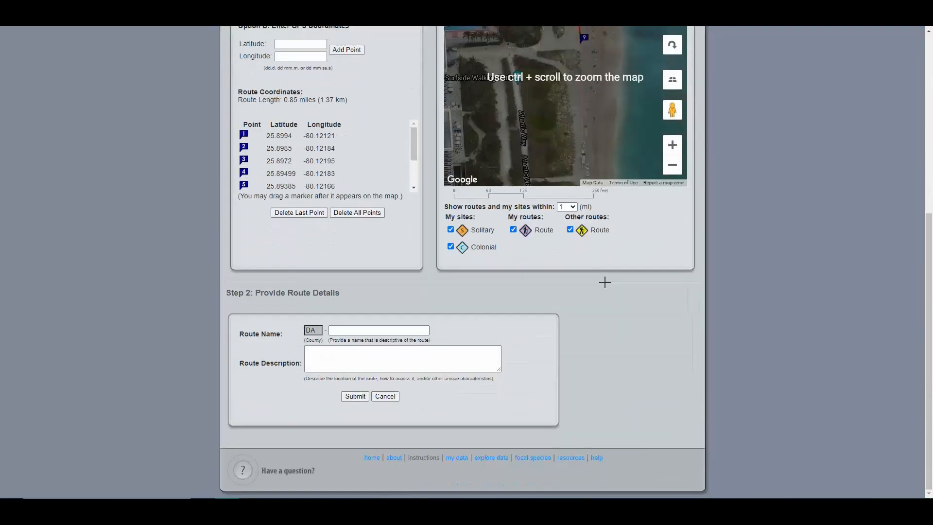
pyautogui.click(400, 331)
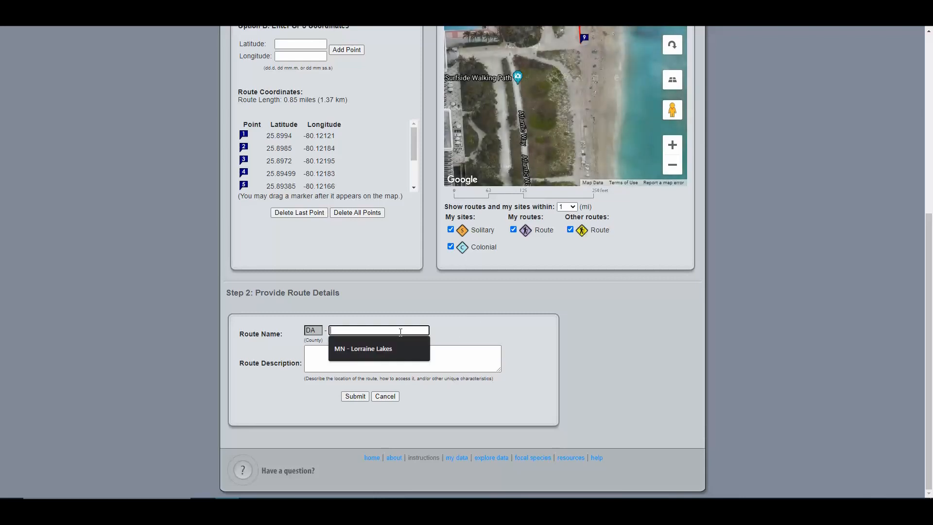
pyautogui.write('B')
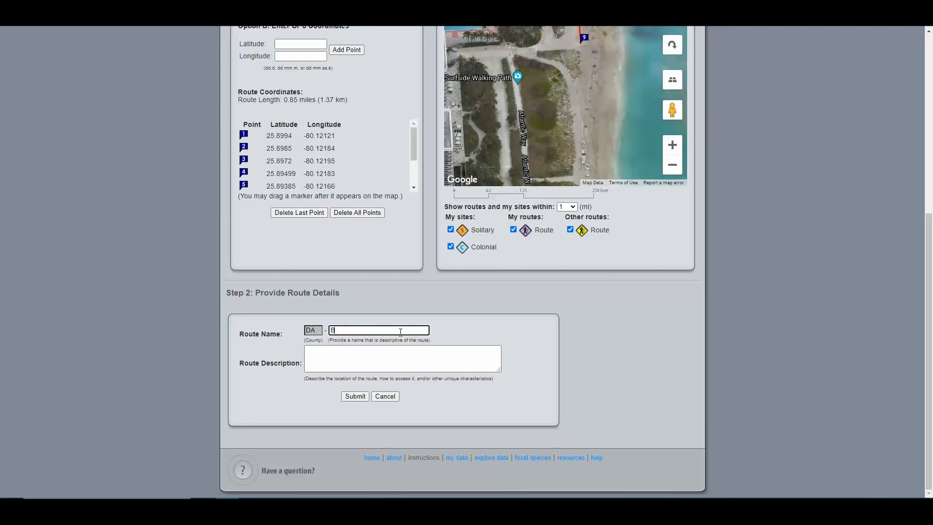
pyautogui.write('al Harbor Beach')
# Step: Describe the route as "survey from Bal Harbor Lighthouse south to 96th street" and submit it
pyautogui.click(397, 352)
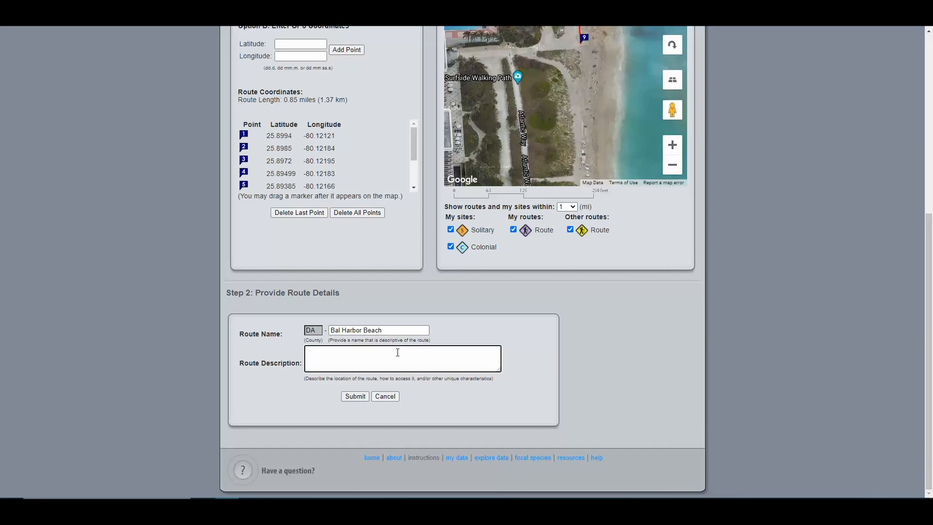
pyautogui.write('survey from Bal Harbor Lighthouse sou')
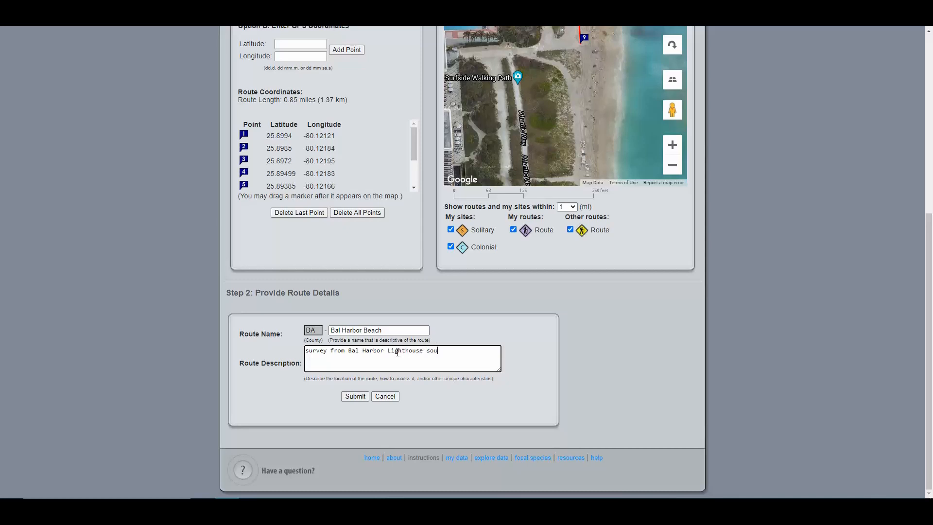
pyautogui.write('th to 96th street')
pyautogui.click(347, 397)
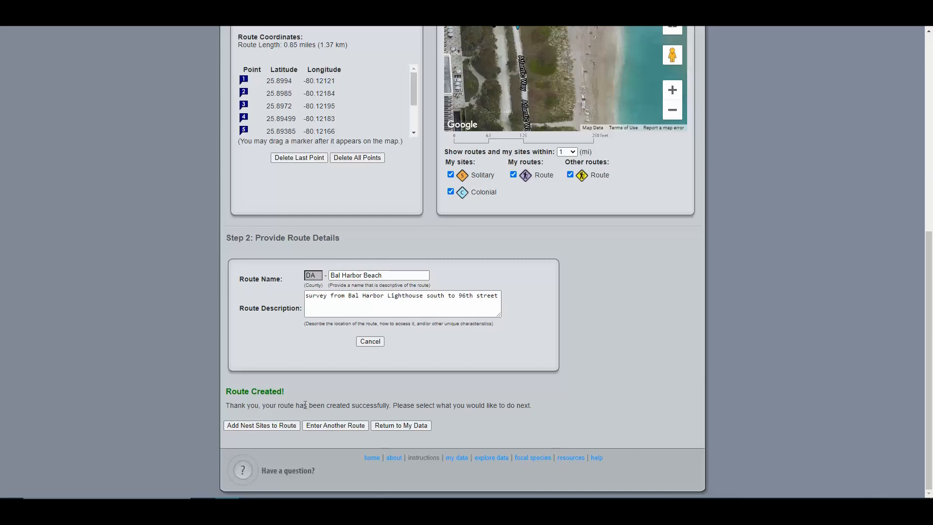
# Step: Return to the breeding data overview and open the DA - Bal Harbor Beach route from the list of routes
pyautogui.click(396, 427)
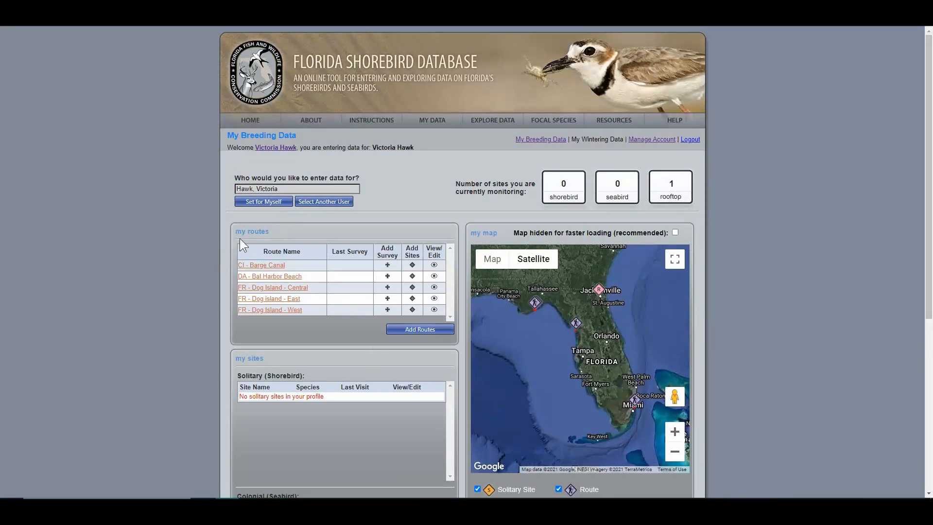
pyautogui.click(299, 277)
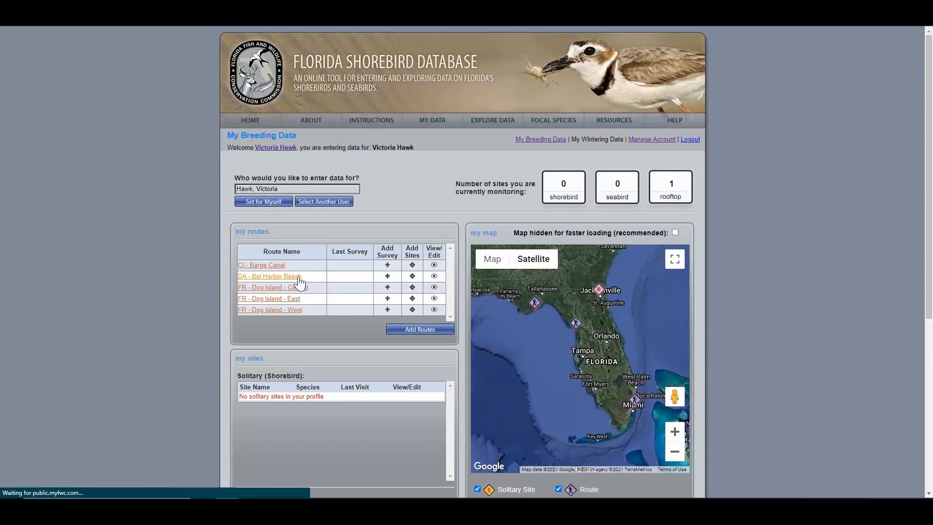